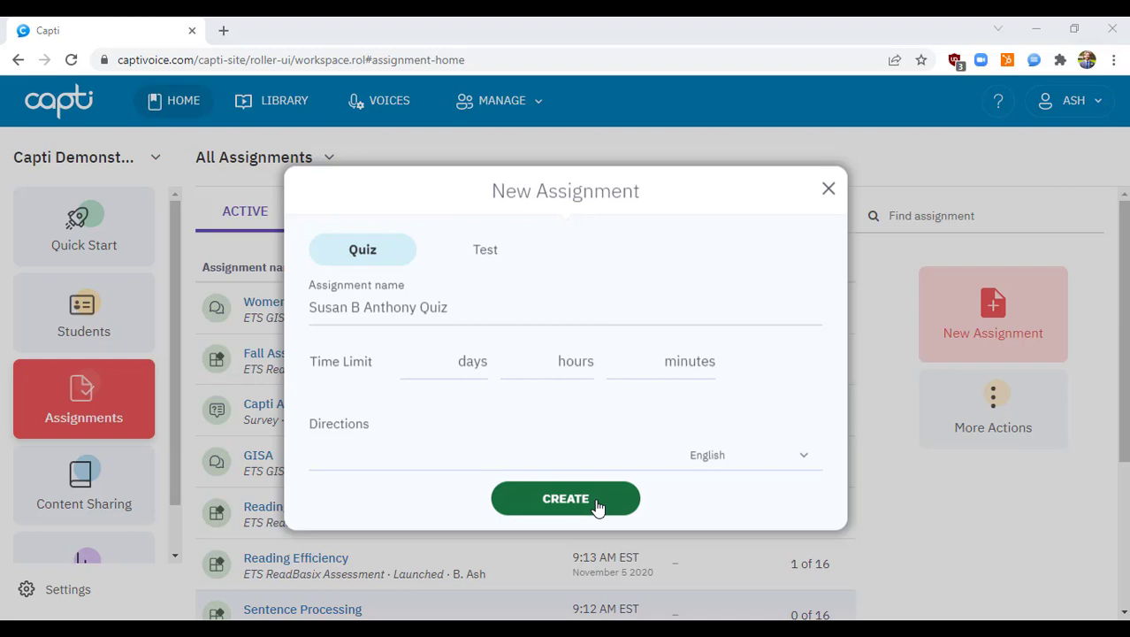
Create the Susan B Anthony Quiz and import "Susan B. Anthony and the Right to Vote.pdf" as its content in Original Layout
{"action": "left_click", "coordinate": [566, 510]}
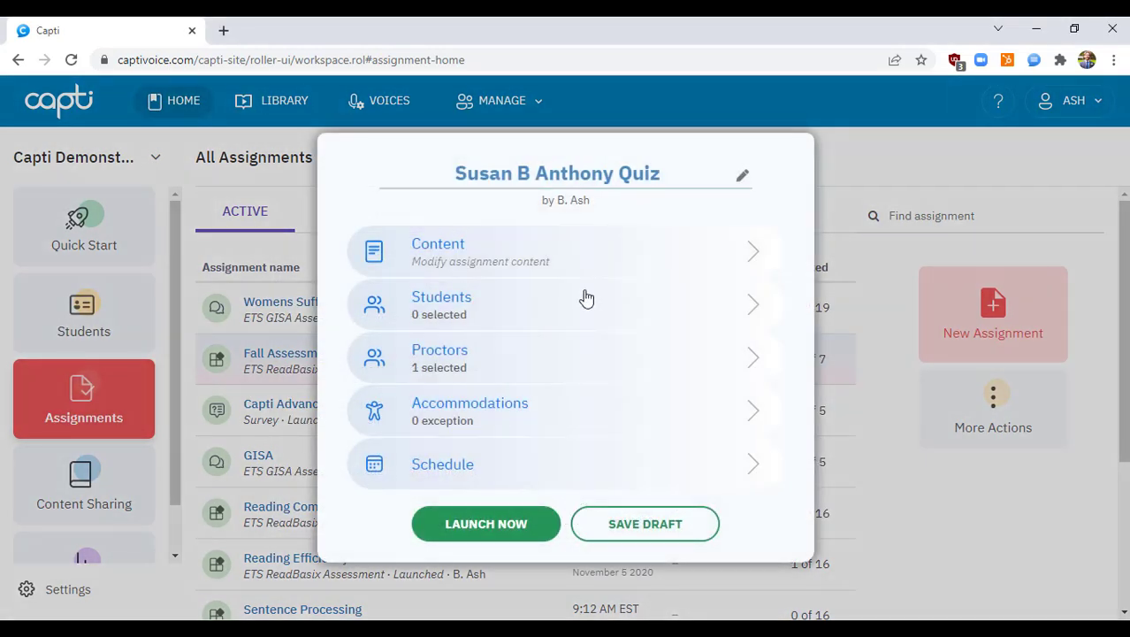
{"action": "left_click", "coordinate": [601, 256]}
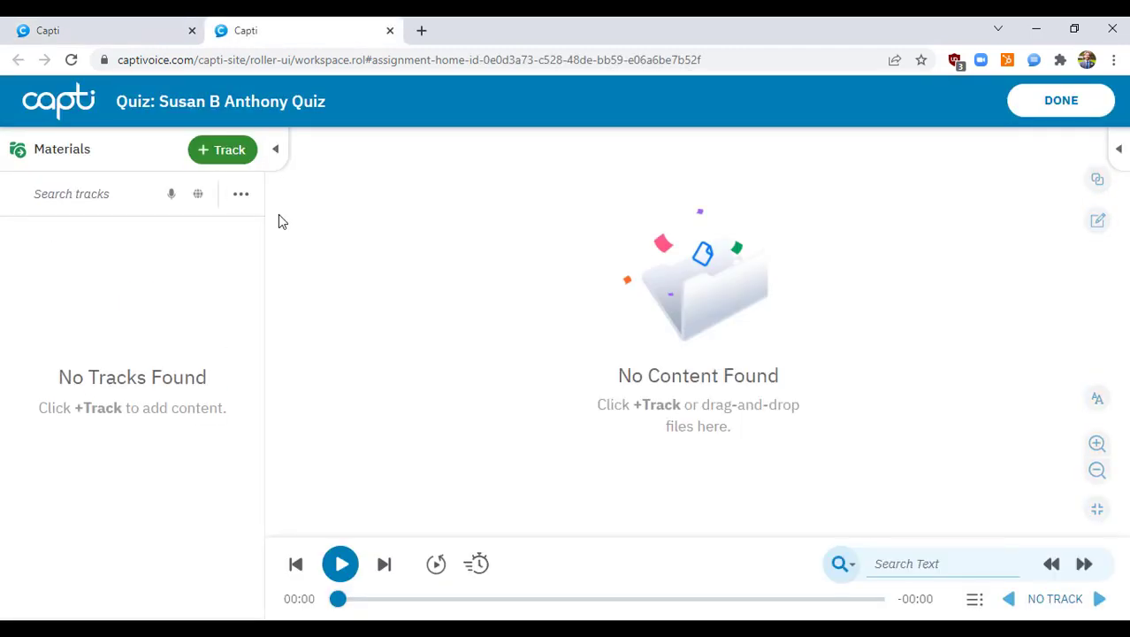
{"action": "left_click", "coordinate": [227, 151]}
{"action": "left_click", "coordinate": [257, 212]}
{"action": "left_click", "coordinate": [468, 242]}
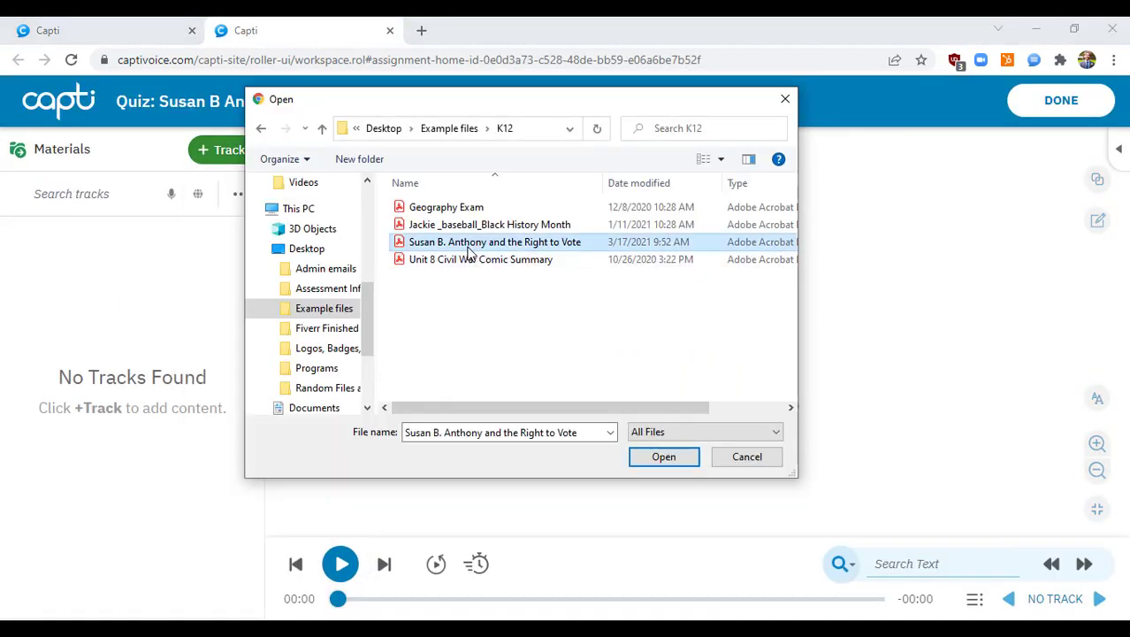
{"action": "left_click", "coordinate": [662, 457]}
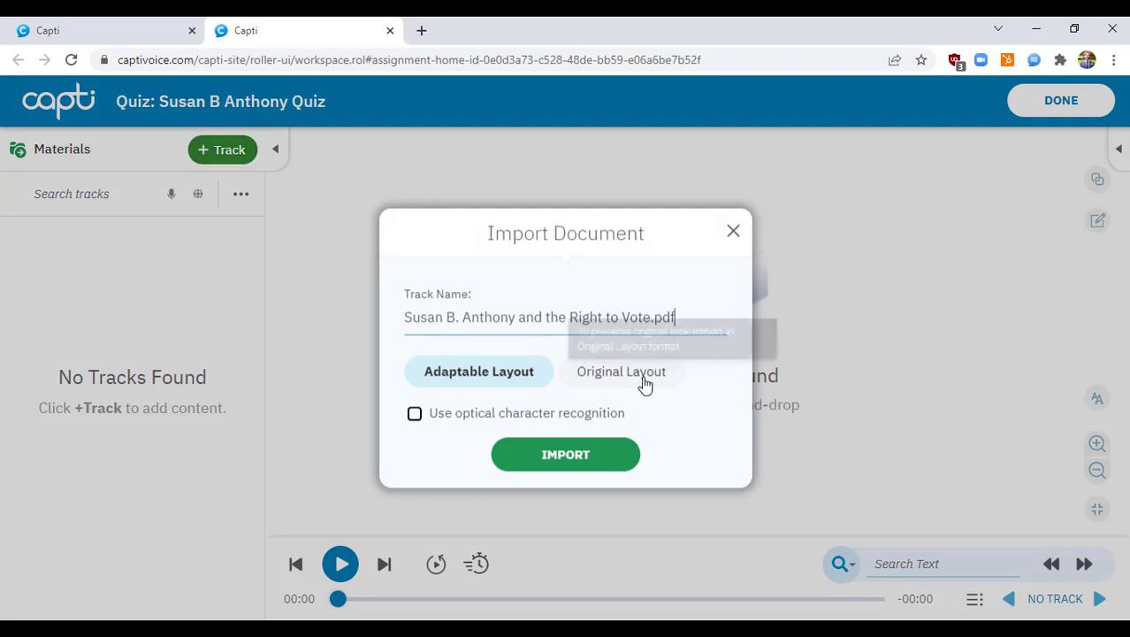
{"action": "left_click", "coordinate": [643, 382]}
{"action": "left_click", "coordinate": [610, 465]}
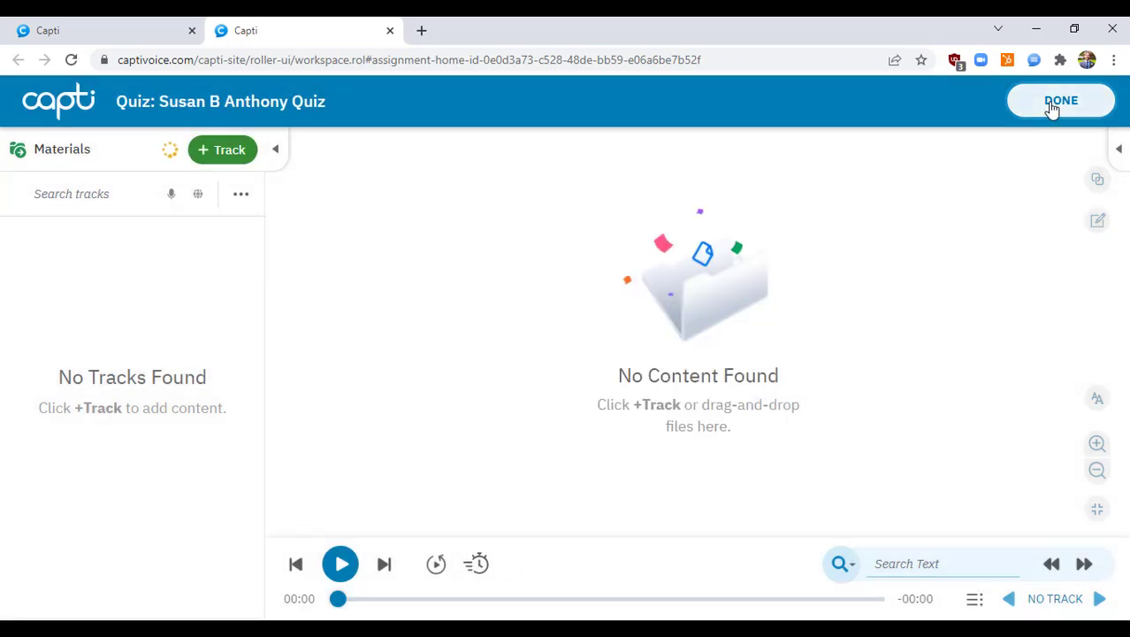
{"action": "left_click", "coordinate": [1057, 106]}
Assign the first four students in the All Classes list to the quiz
{"action": "left_click", "coordinate": [520, 311]}
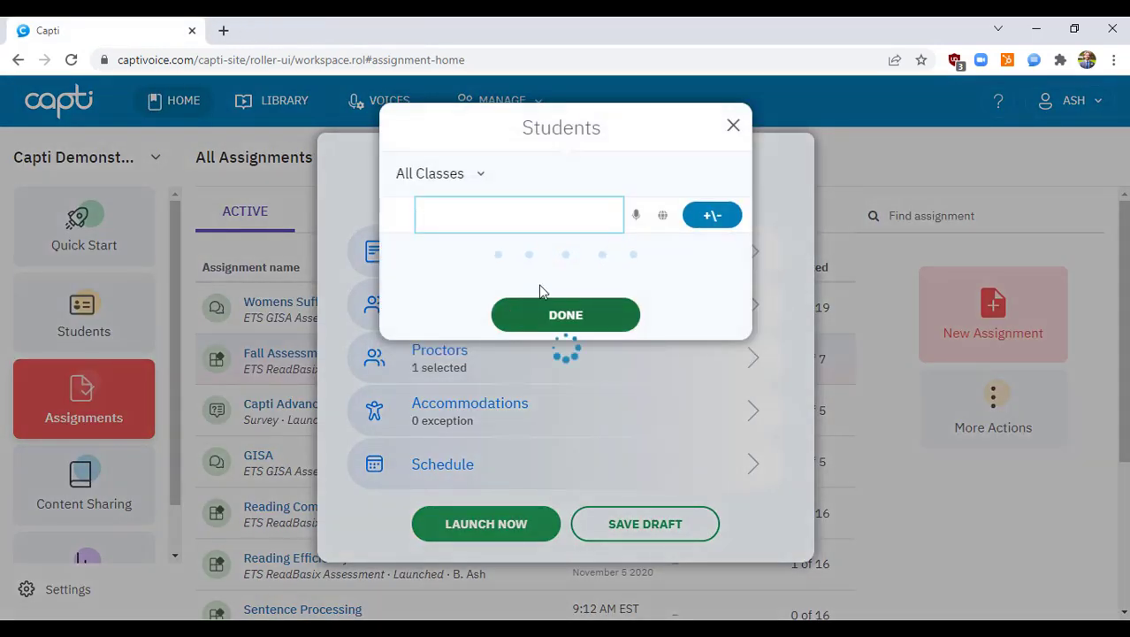
{"action": "left_click", "coordinate": [711, 261]}
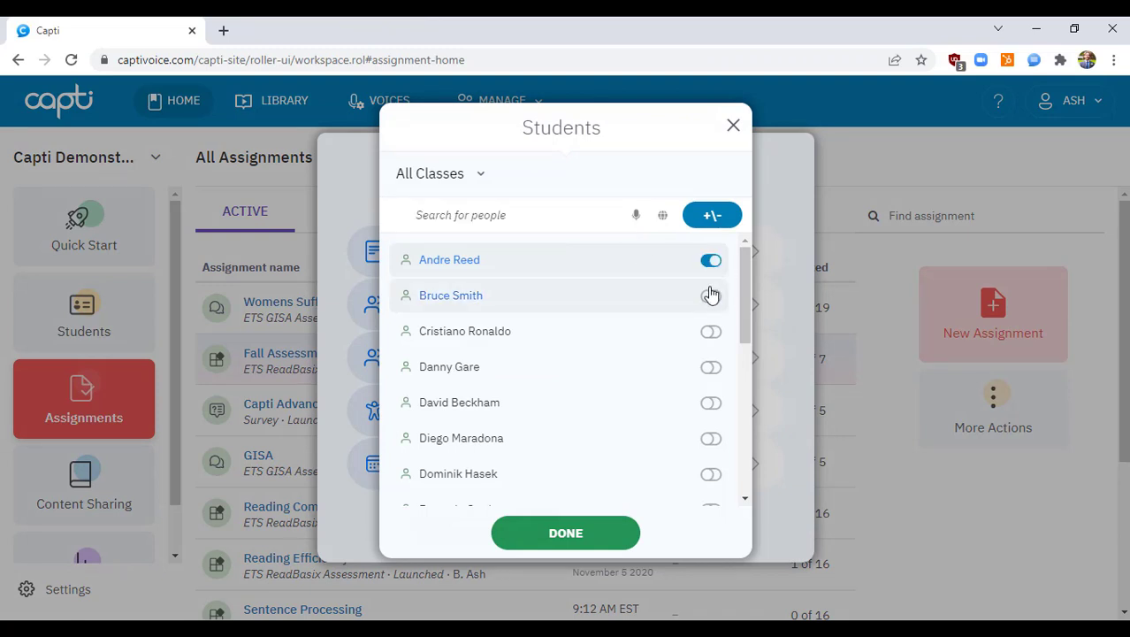
{"action": "left_click", "coordinate": [710, 296]}
{"action": "left_click", "coordinate": [710, 330]}
{"action": "left_click", "coordinate": [712, 368]}
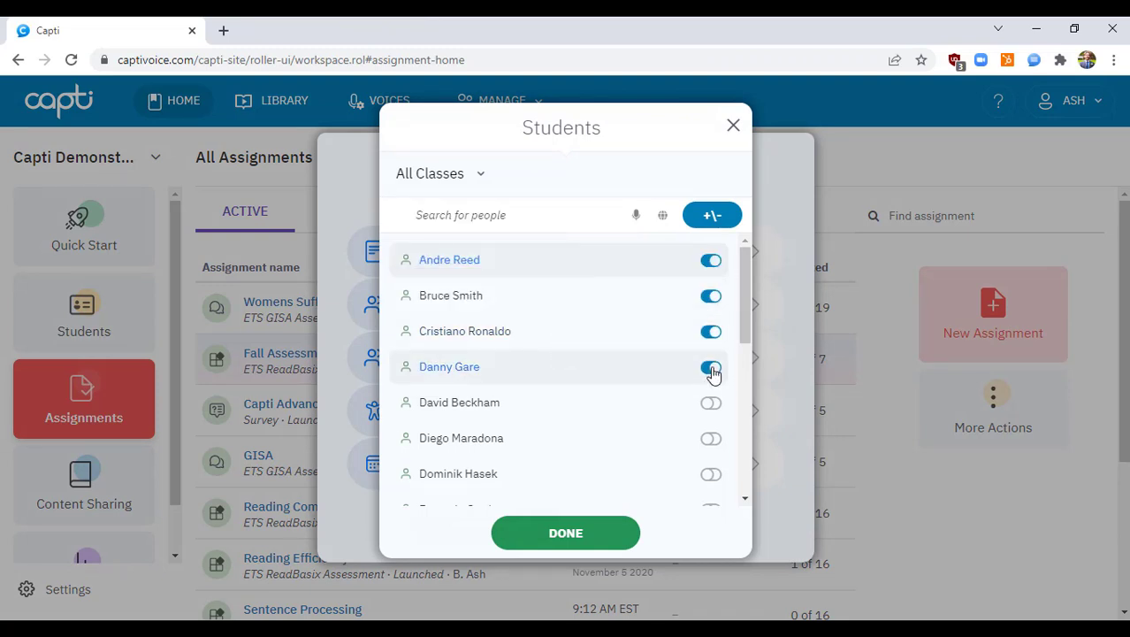
{"action": "left_click", "coordinate": [607, 541]}
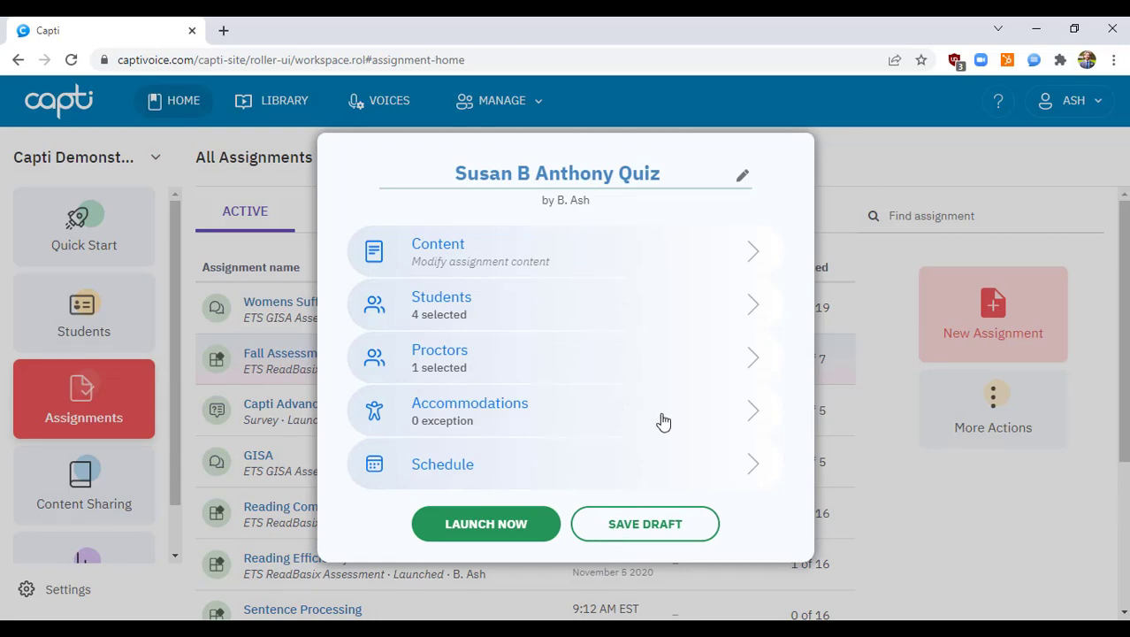
Examine the quiz's assignment accommodations and the choices available for the Secure browsing environment
{"action": "left_click", "coordinate": [738, 421]}
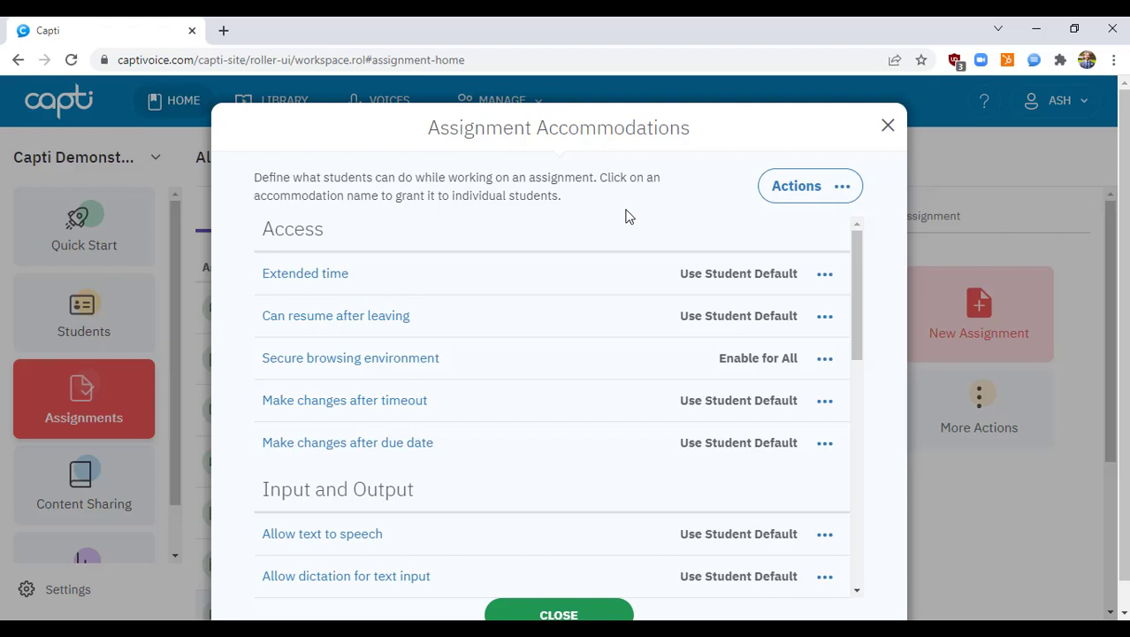
{"action": "scroll", "coordinate": [626, 217], "scroll_direction": "down", "scroll_amount": 1}
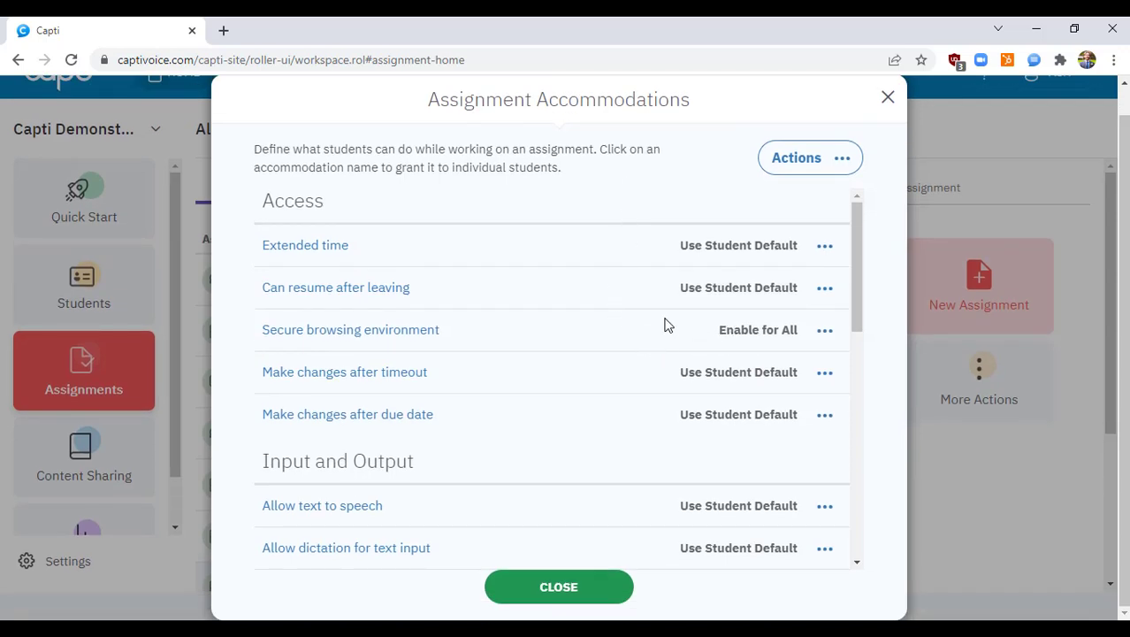
{"action": "left_click", "coordinate": [825, 374]}
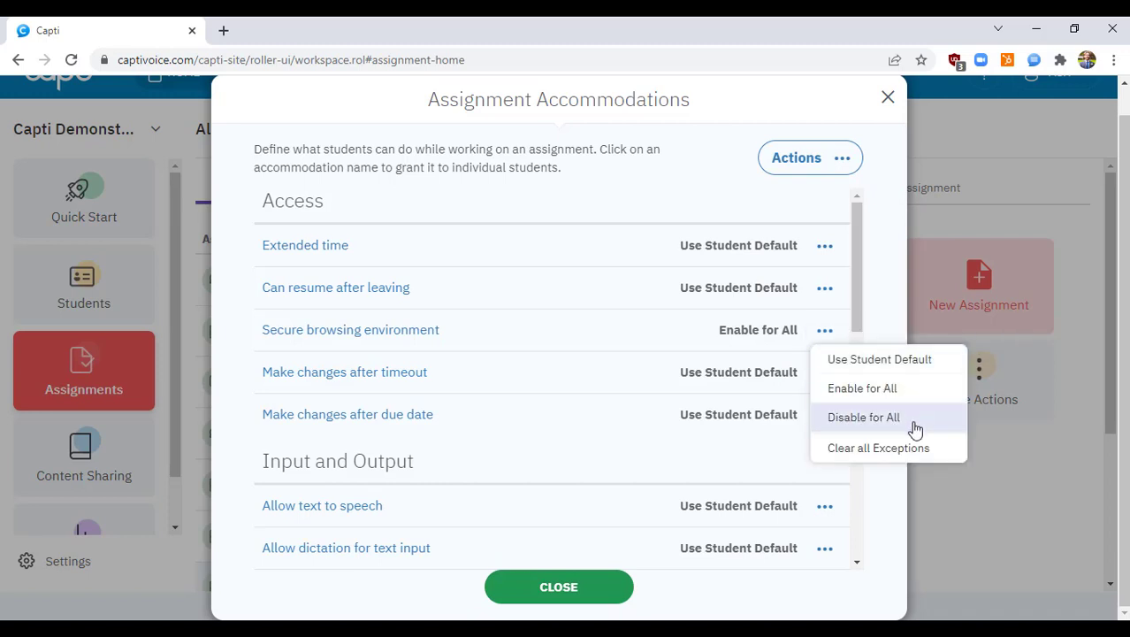
{"action": "left_click", "coordinate": [905, 375]}
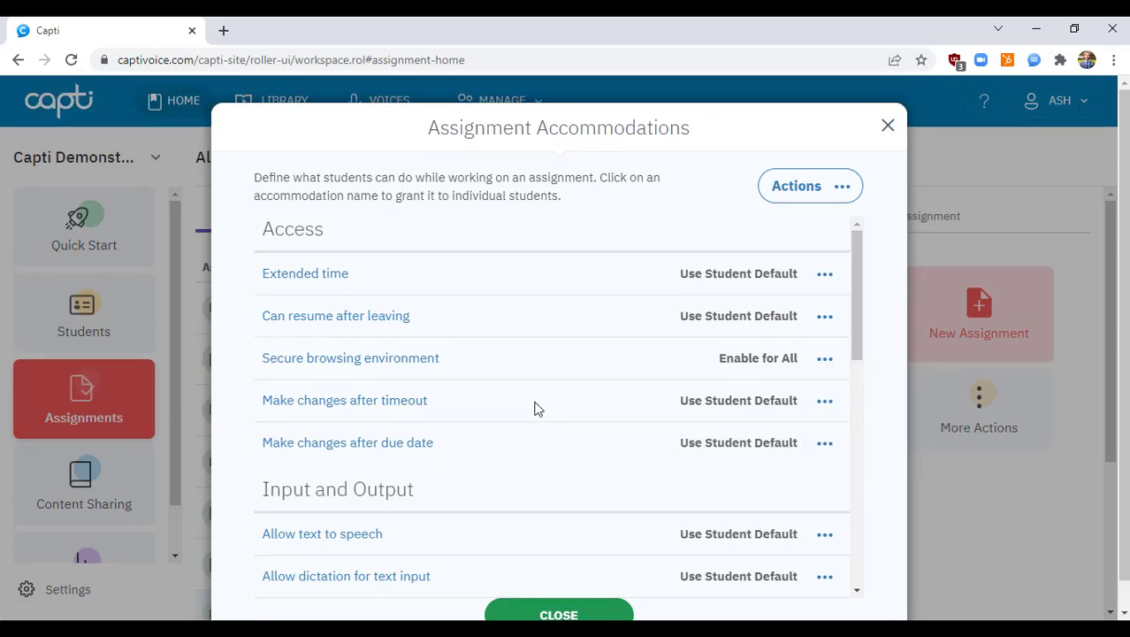
Through Make changes after timeout, enable dictation for text input and changes after due date for the second listed student
{"action": "left_click", "coordinate": [411, 406]}
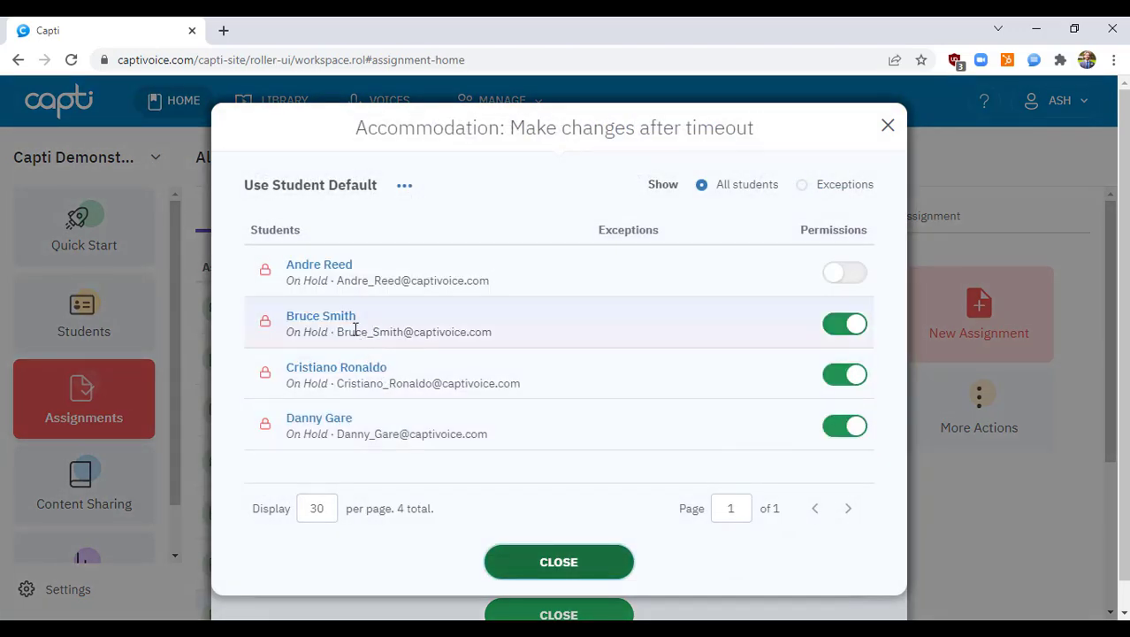
{"action": "left_click", "coordinate": [331, 317]}
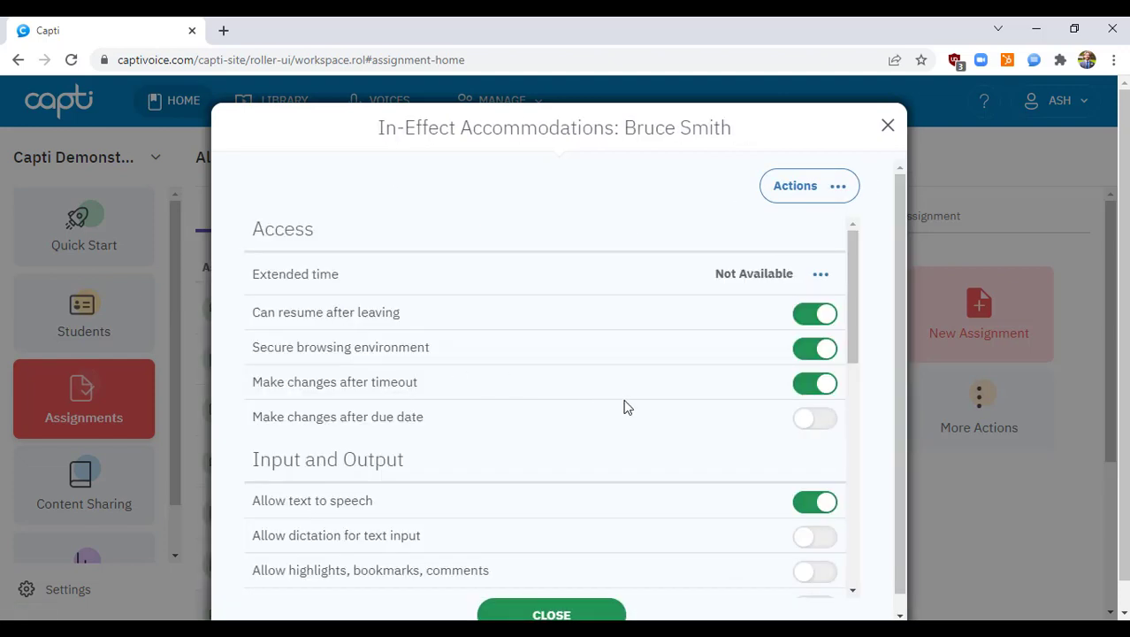
{"action": "left_click", "coordinate": [815, 538]}
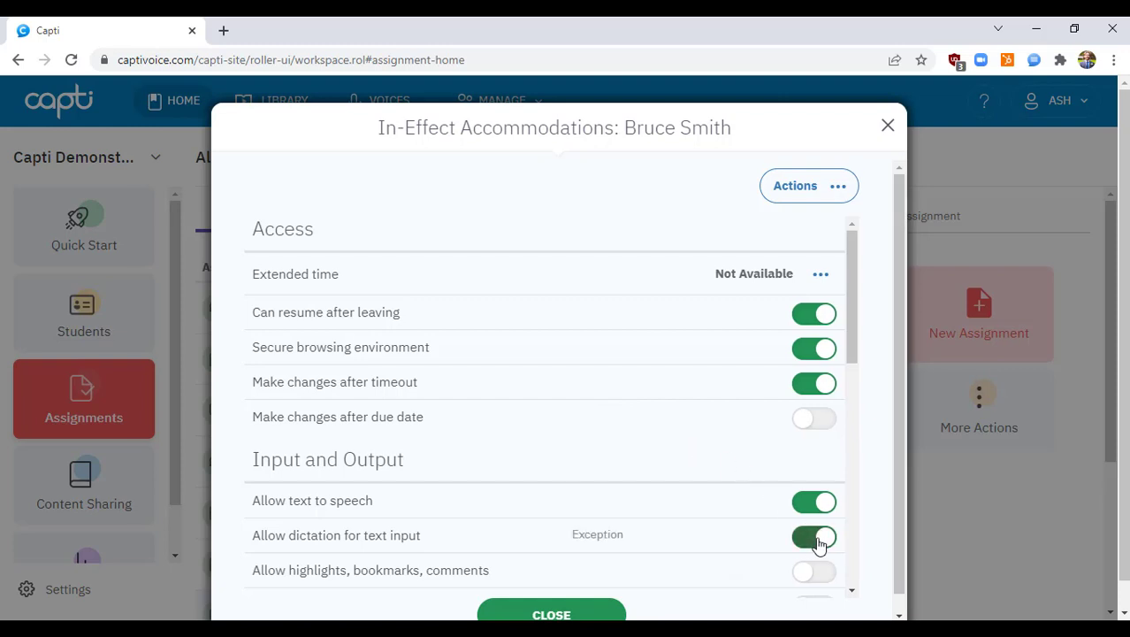
{"action": "left_click", "coordinate": [814, 425]}
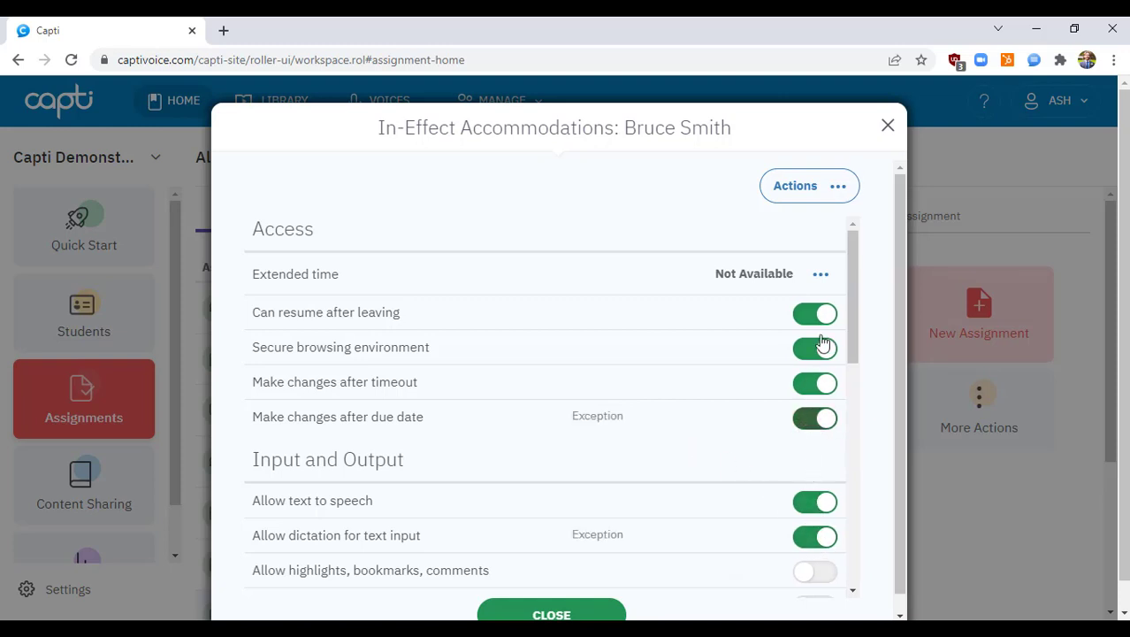
Save the student's permission settings as student defaults and save the quiz as a draft
{"action": "left_click", "coordinate": [838, 195]}
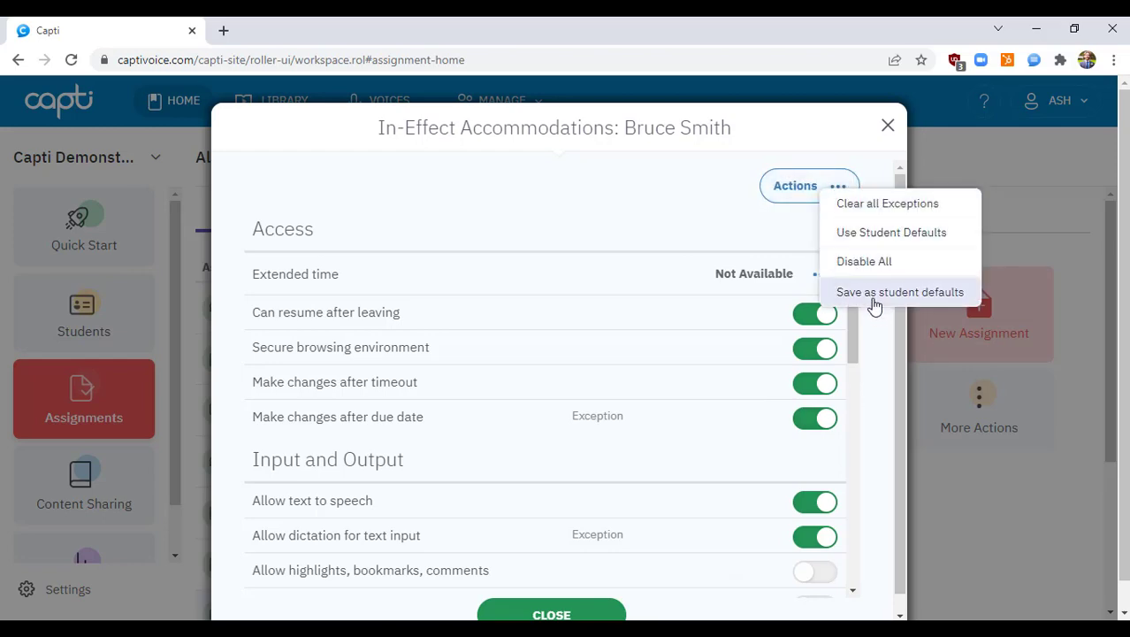
{"action": "left_click", "coordinate": [873, 300]}
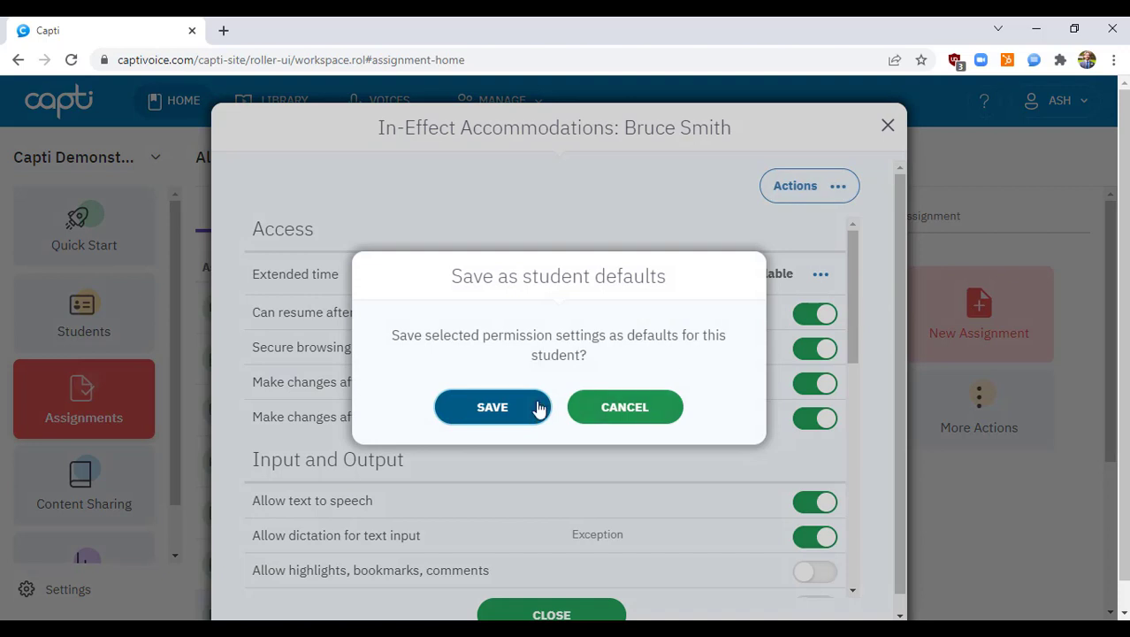
{"action": "left_click", "coordinate": [493, 407]}
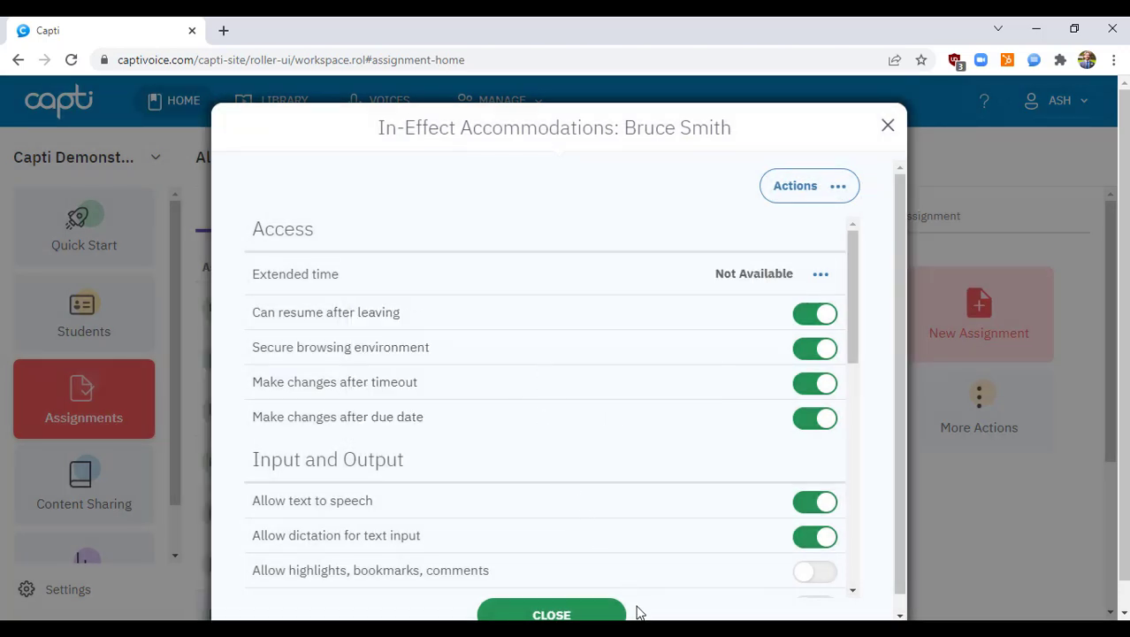
{"action": "scroll", "coordinate": [719, 446], "scroll_direction": "down", "scroll_amount": 1}
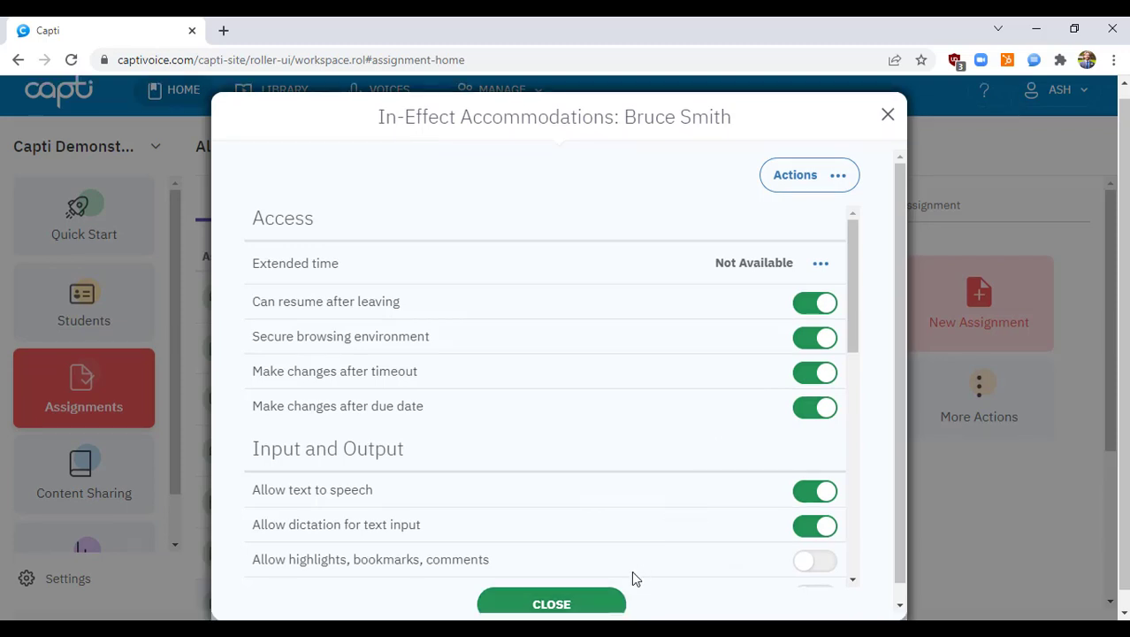
{"action": "left_click", "coordinate": [608, 602]}
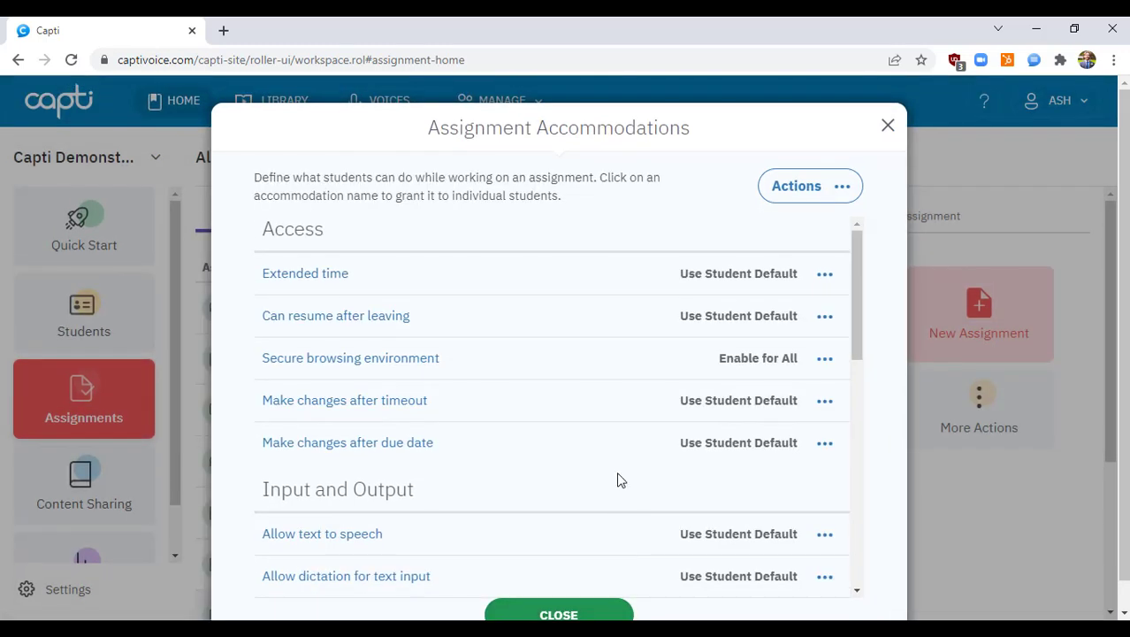
{"action": "left_click", "coordinate": [586, 615]}
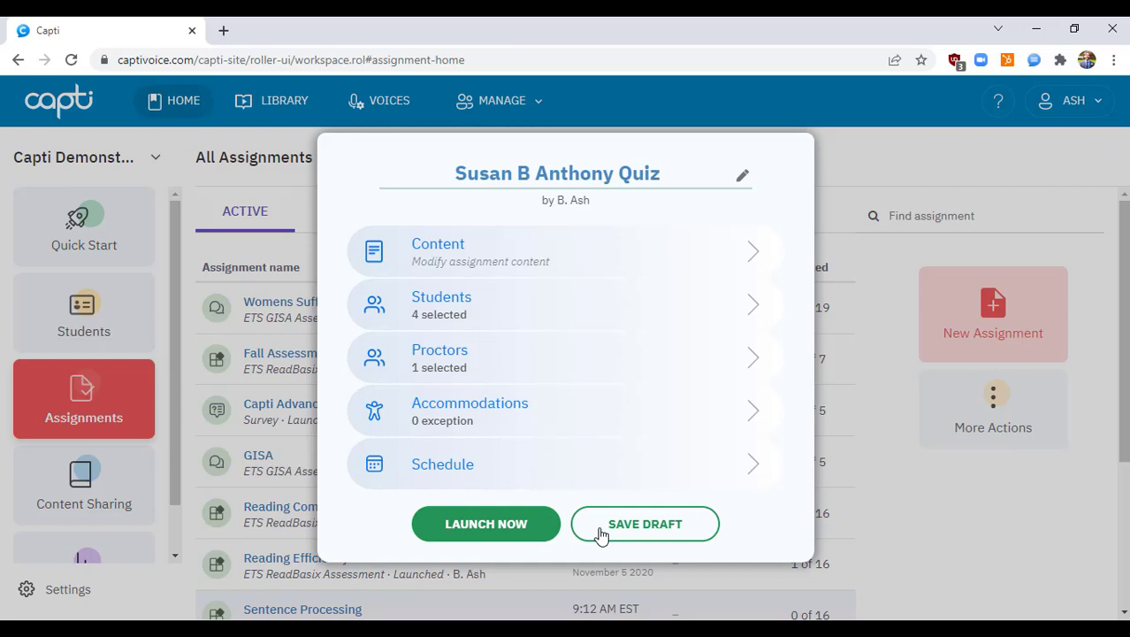
{"action": "left_click", "coordinate": [645, 523]}
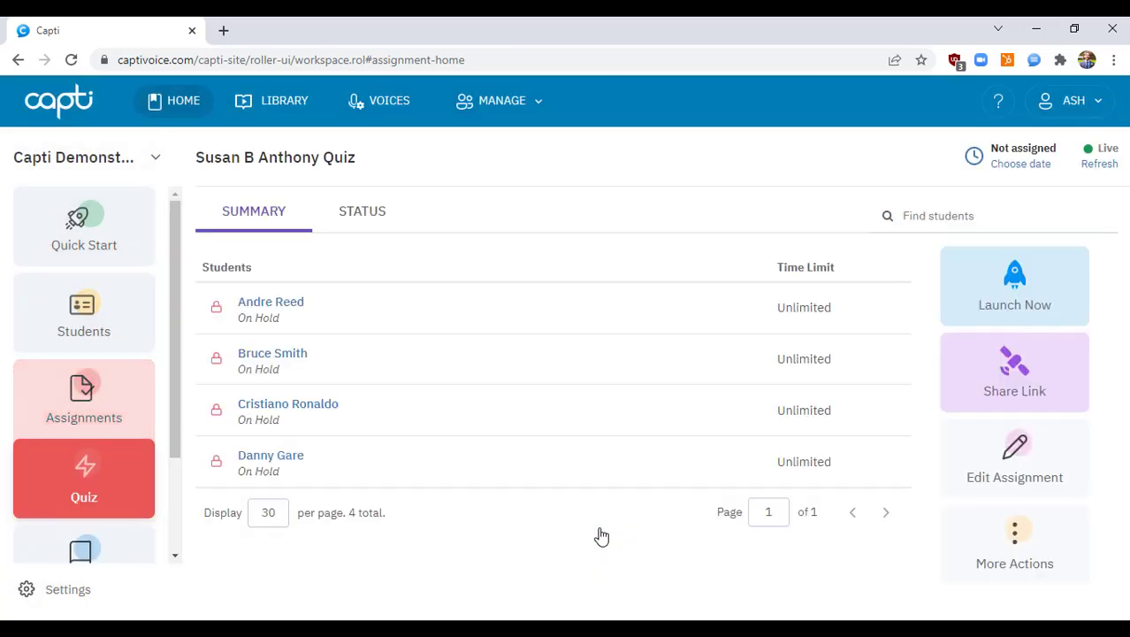
Reopen the Susan B Anthony Quiz from the assignments list and review its editing options
{"action": "left_click", "coordinate": [144, 407]}
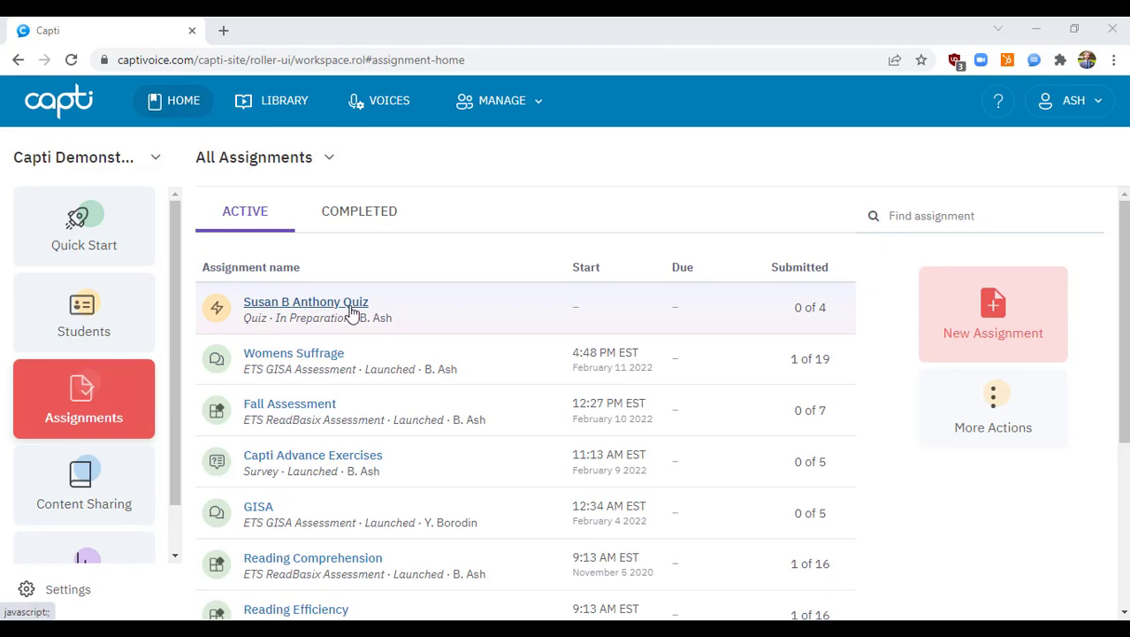
{"action": "left_click", "coordinate": [351, 309]}
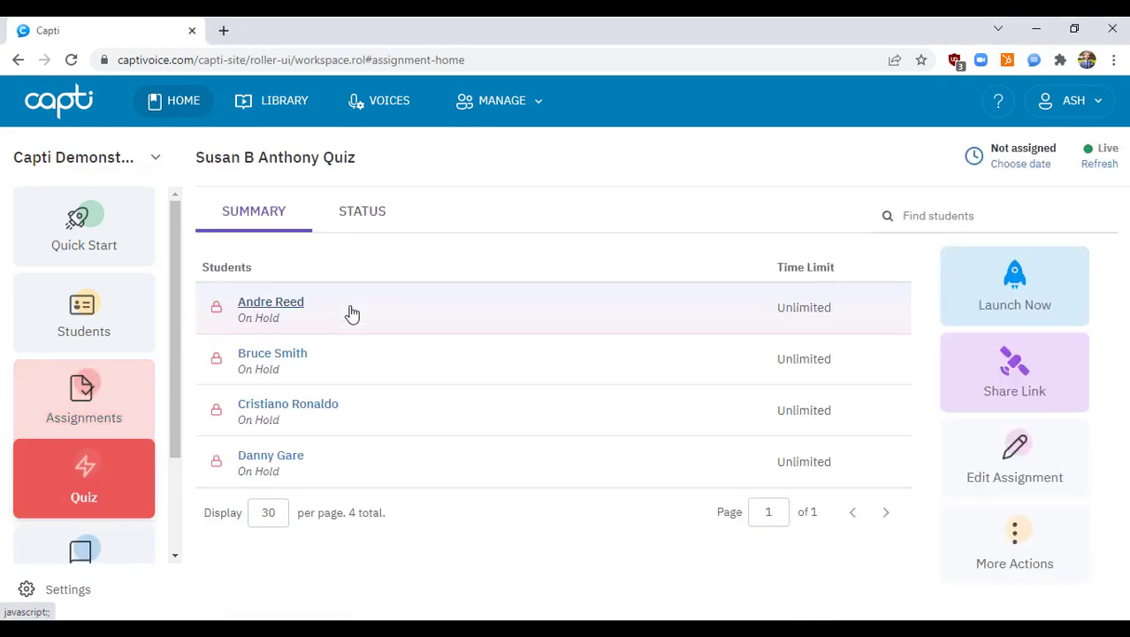
{"action": "left_click", "coordinate": [1001, 461]}
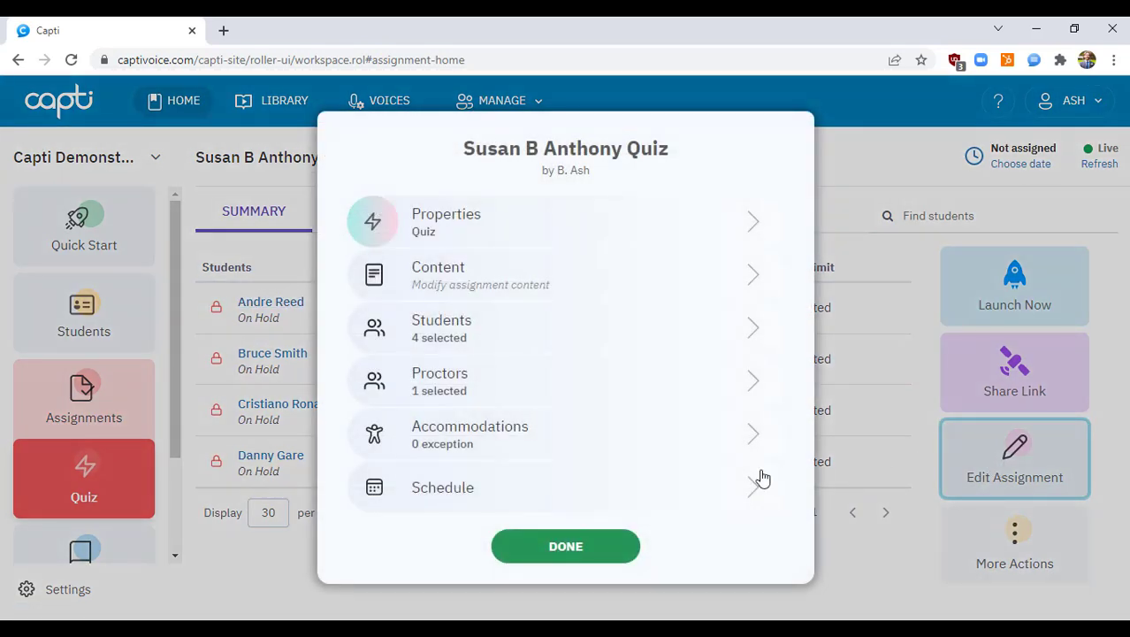
{"action": "left_click", "coordinate": [608, 545]}
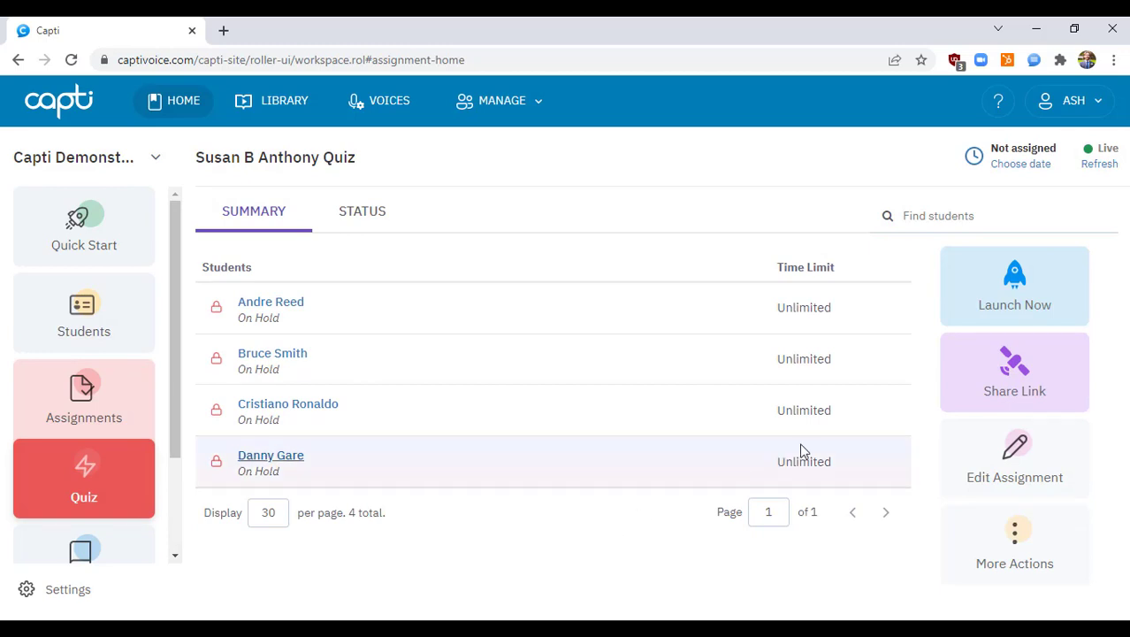
{"action": "left_click", "coordinate": [1013, 376]}
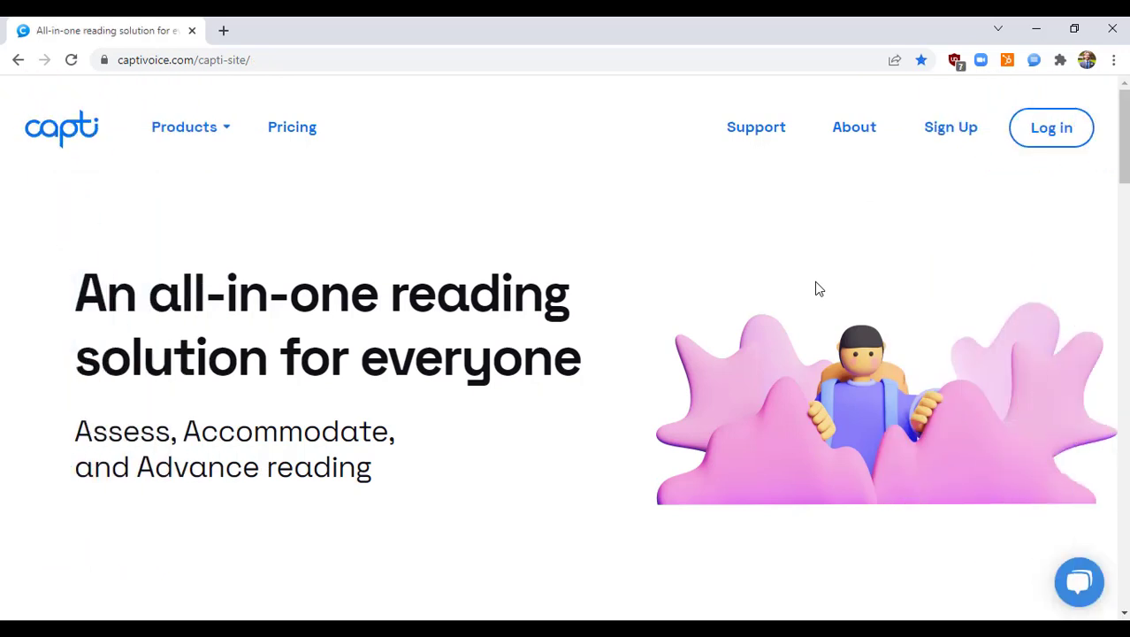
Log in to the student account with its e-mail and account password
{"action": "left_click", "coordinate": [1033, 138]}
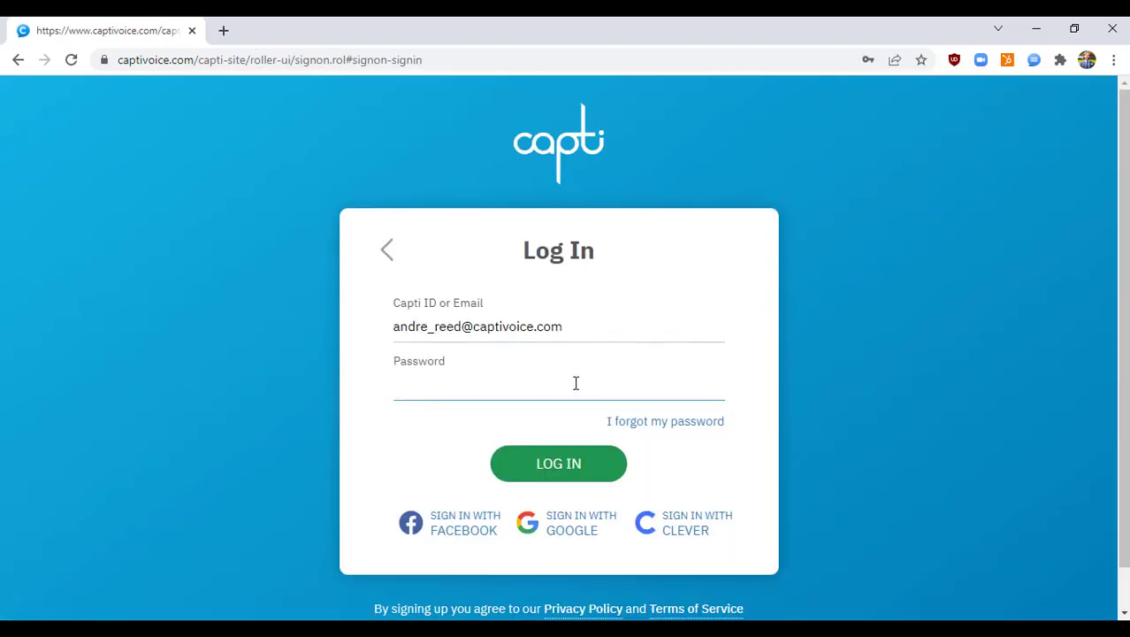
{"action": "type", "text": "••••••"}
{"action": "key", "text": "Return"}
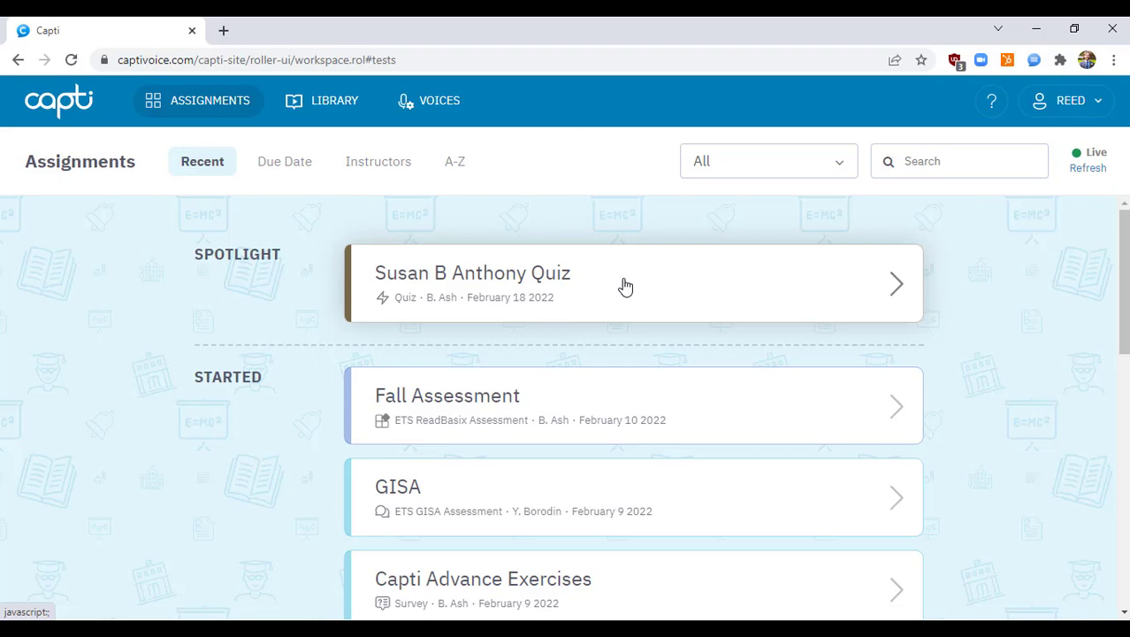
Read the directions of the Susan B Anthony Quiz, start it, and try to leave its full-screen secure environment
{"action": "left_click", "coordinate": [626, 287]}
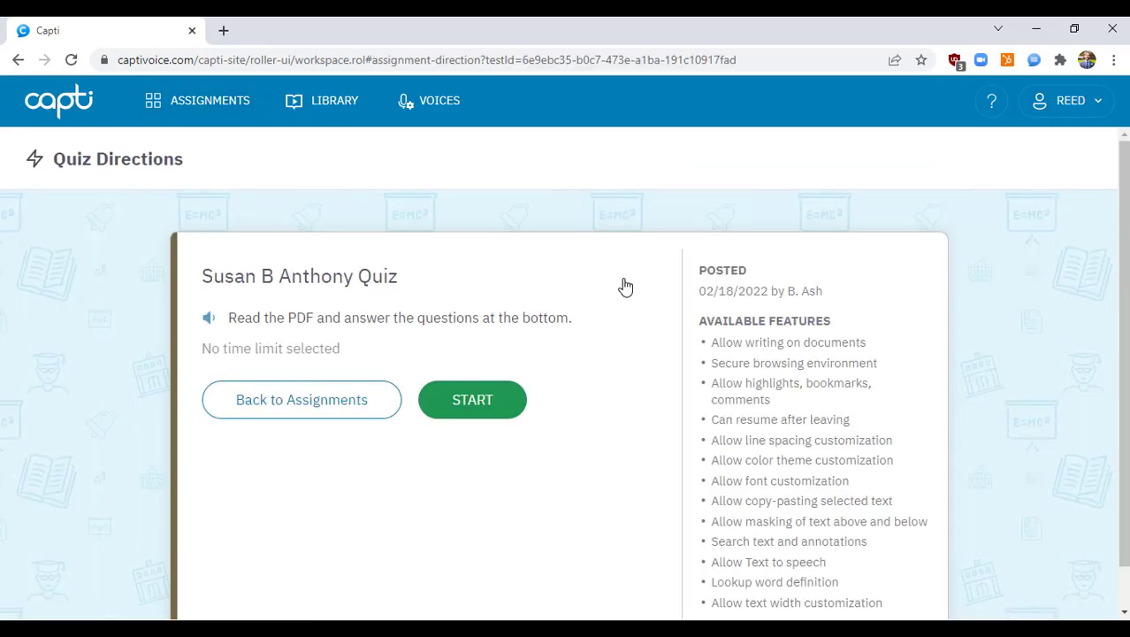
{"action": "scroll", "coordinate": [624, 292], "scroll_direction": "down", "scroll_amount": 1}
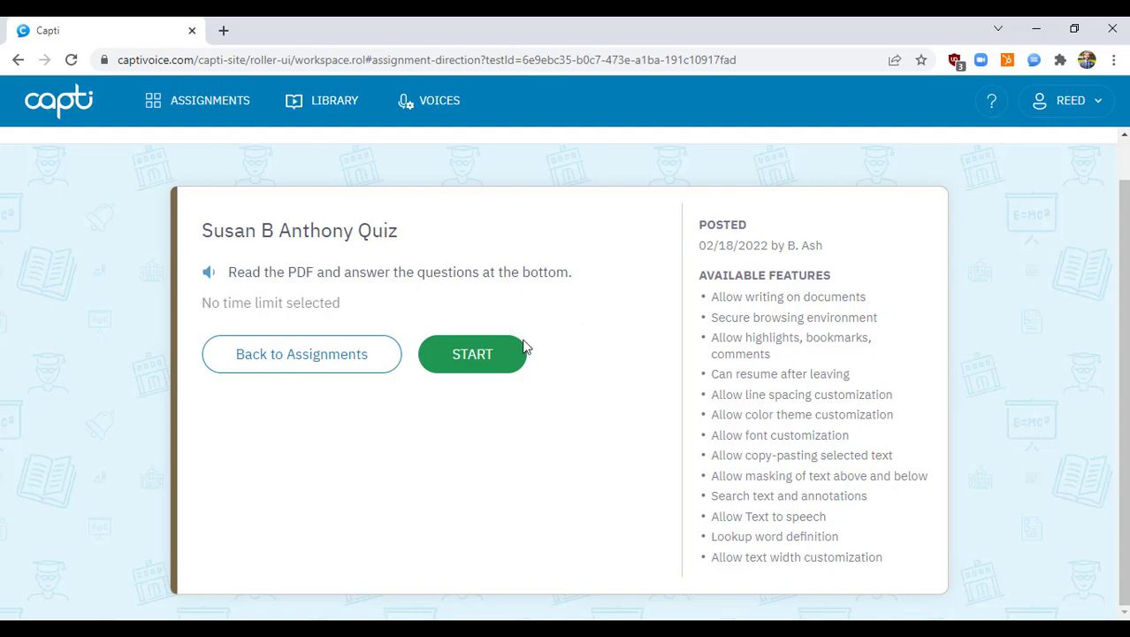
{"action": "left_click", "coordinate": [506, 360]}
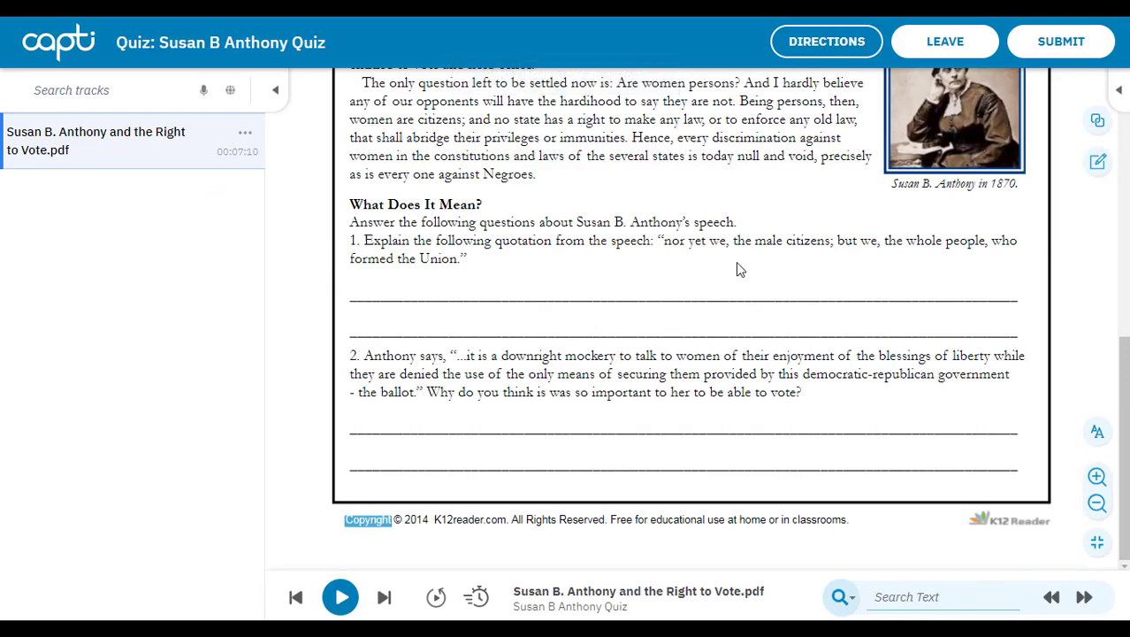
{"action": "key", "text": "Escape"}
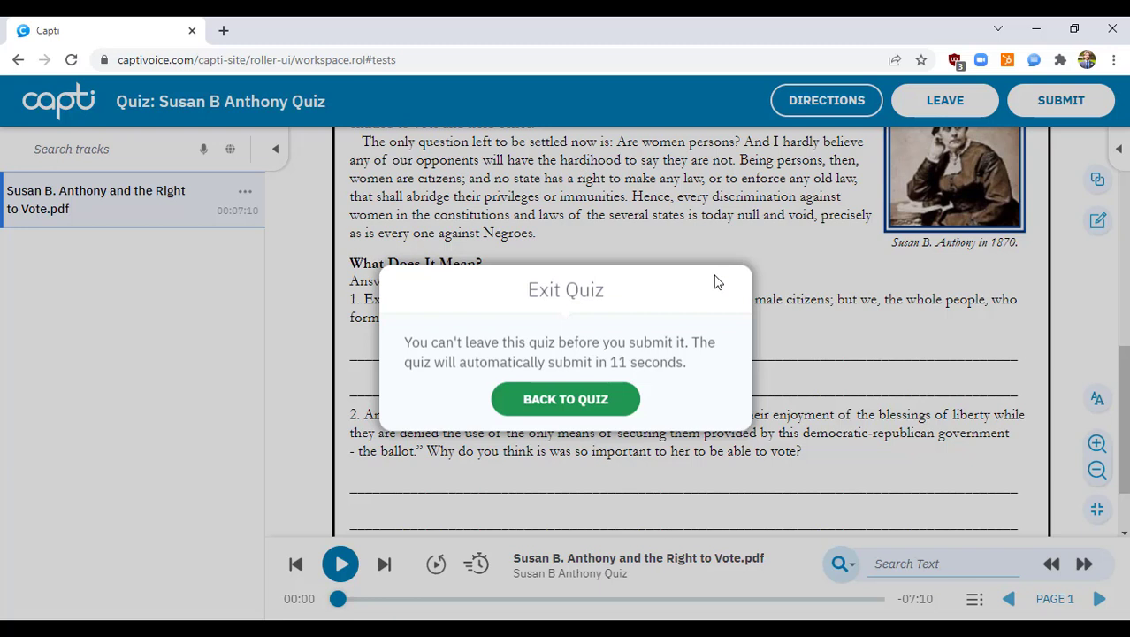
Return to the secure full-screen Susan B Anthony Quiz, review its directions and available features, and resume the quiz
{"action": "left_click", "coordinate": [619, 405]}
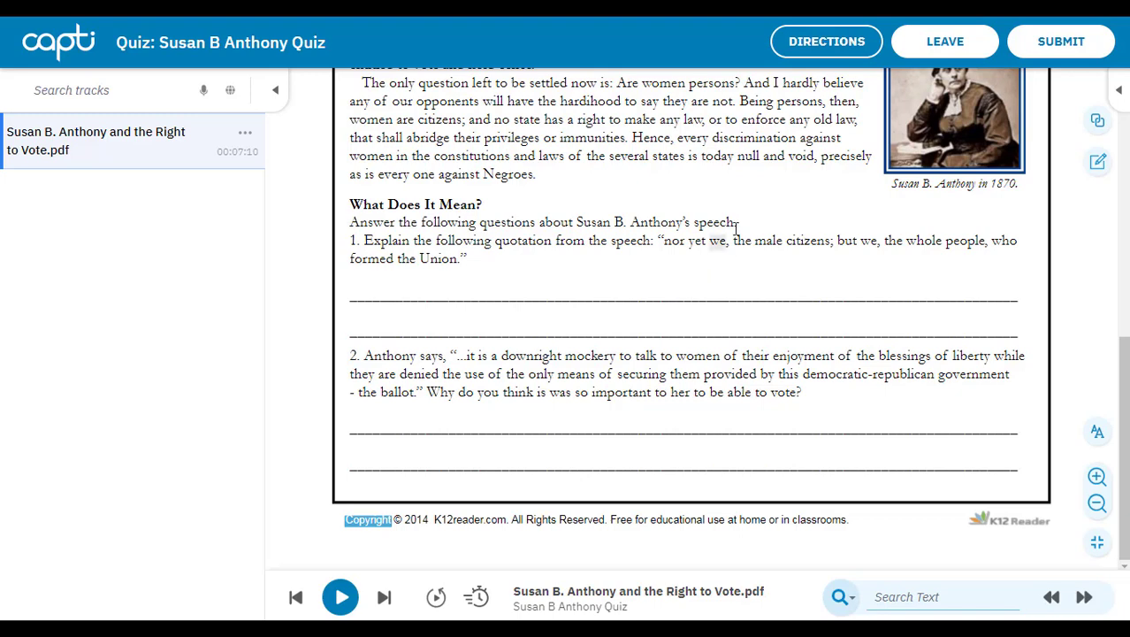
{"action": "left_click", "coordinate": [846, 50]}
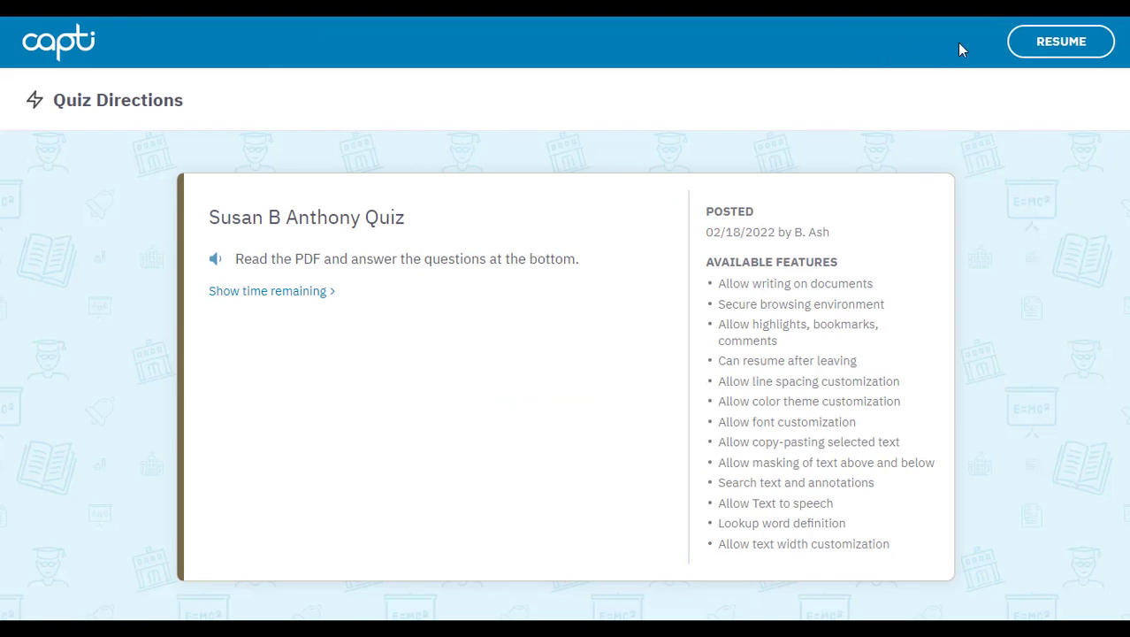
{"action": "left_click", "coordinate": [1036, 44]}
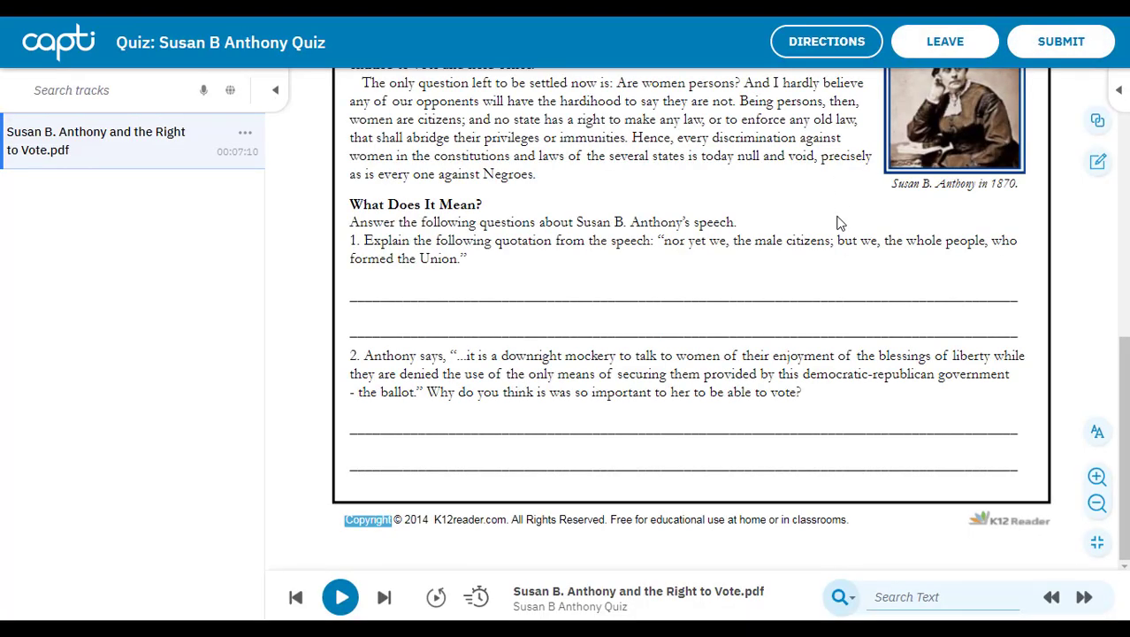
Check the option to leave the Susan B Anthony Quiz, cancel leaving, and submit the quiz
{"action": "left_click", "coordinate": [944, 42]}
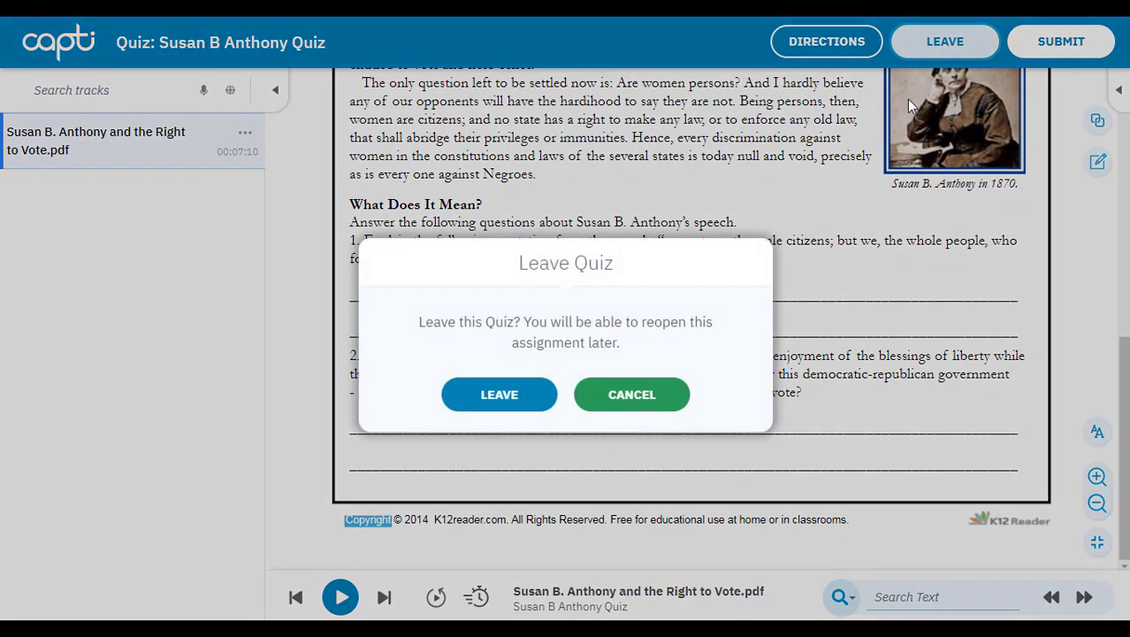
{"action": "left_click", "coordinate": [656, 394]}
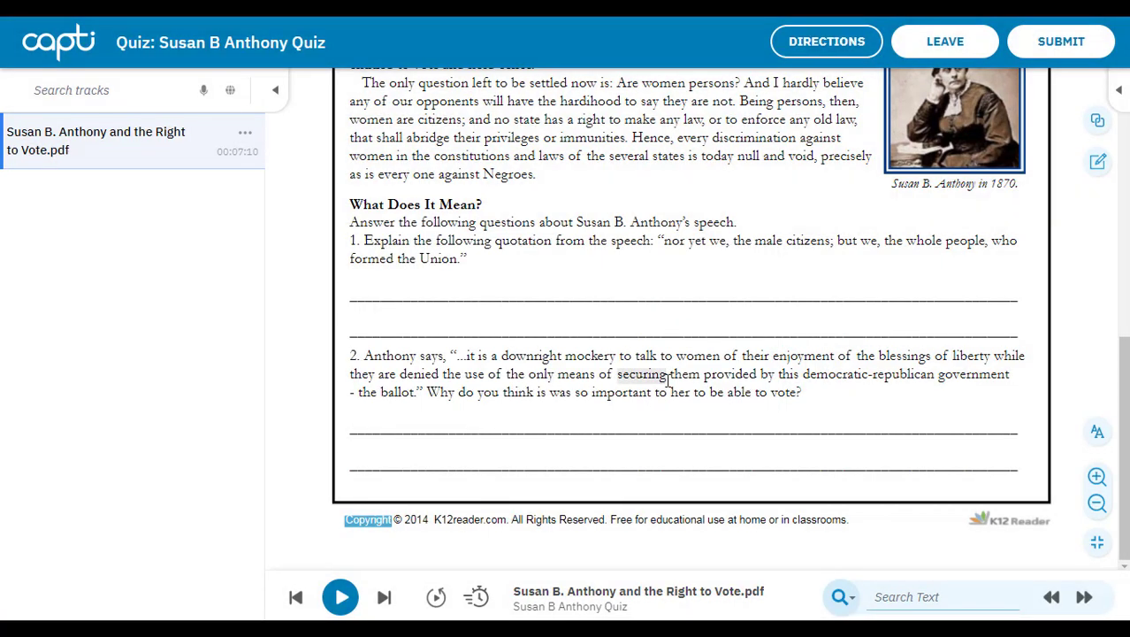
{"action": "left_click", "coordinate": [1061, 41]}
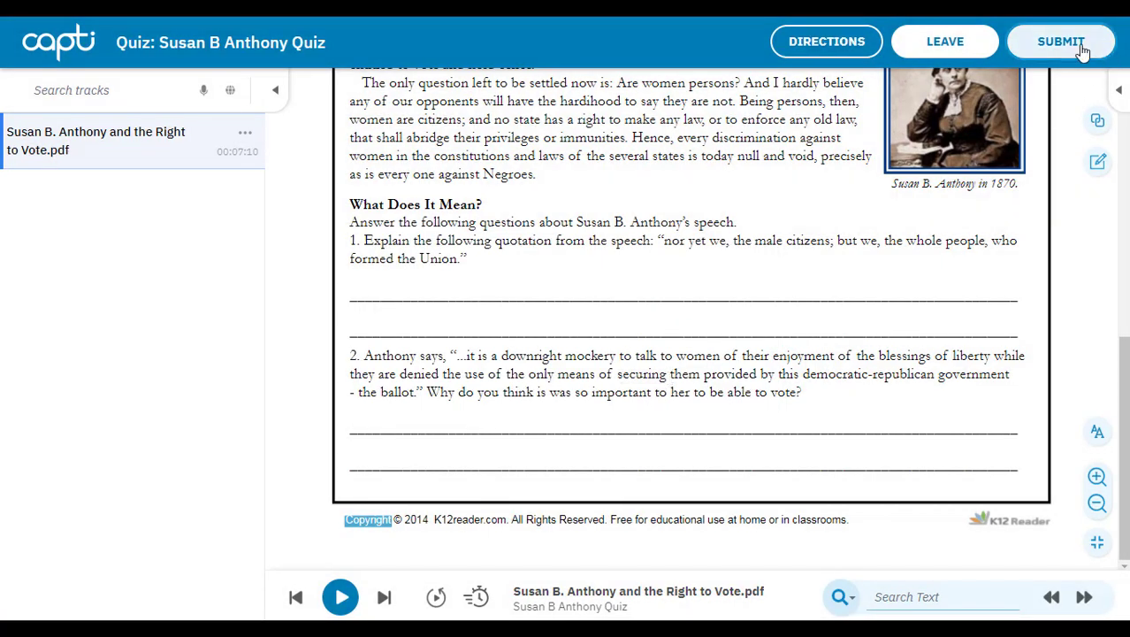